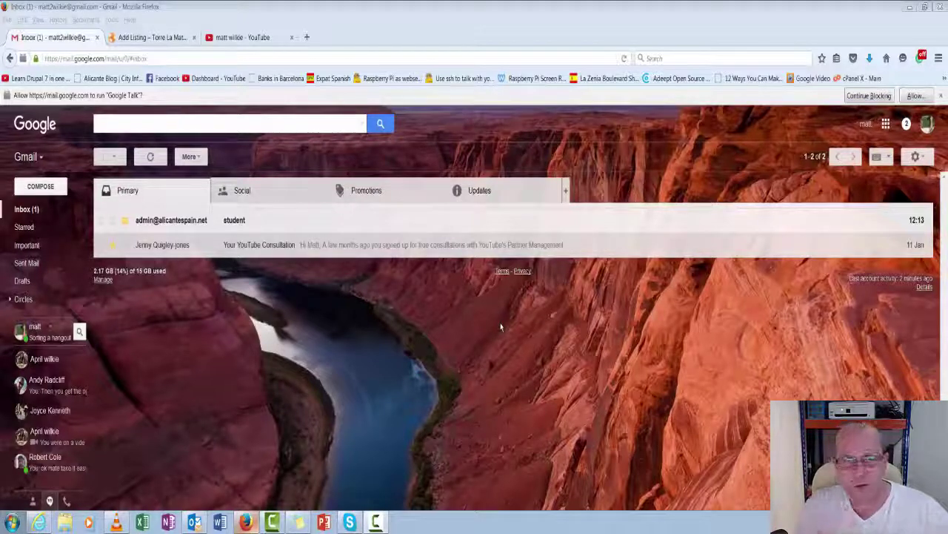
Look through the inbox, the expanded folder list with its categories, and the messages in All Mail
click(27, 210)
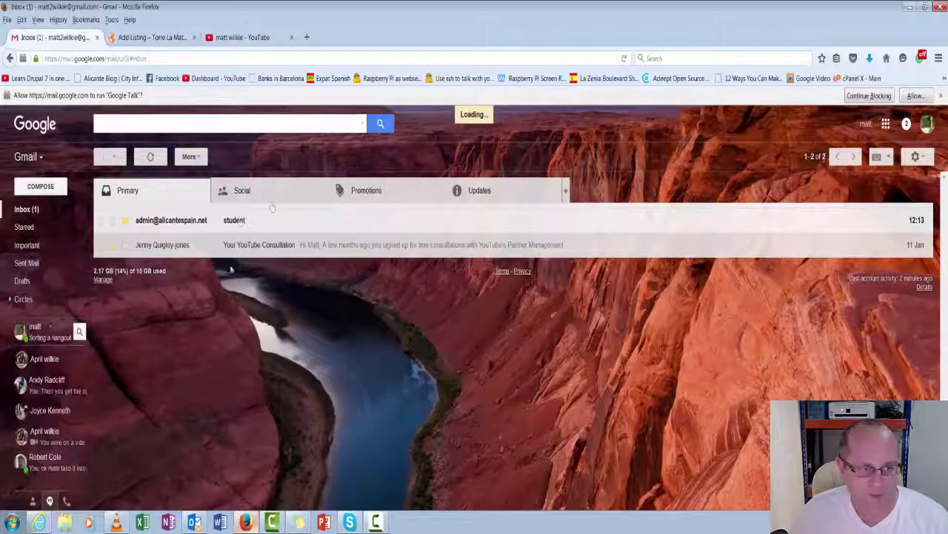
mouse_move(30, 298)
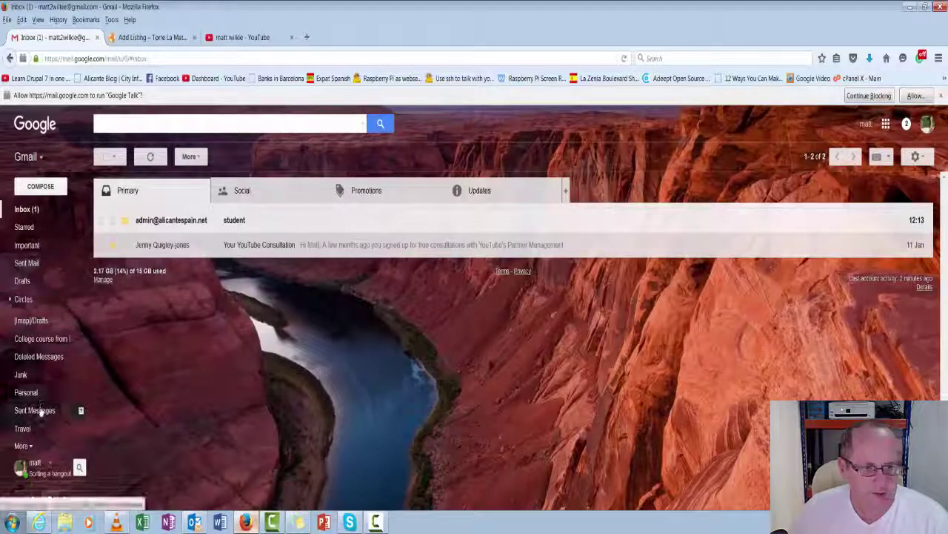
click(22, 445)
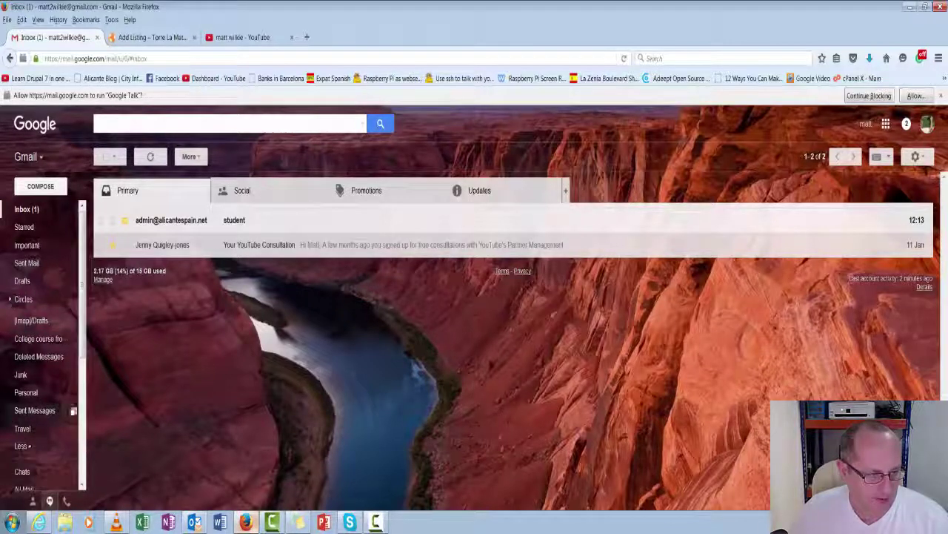
scroll(56, 358, down, 5)
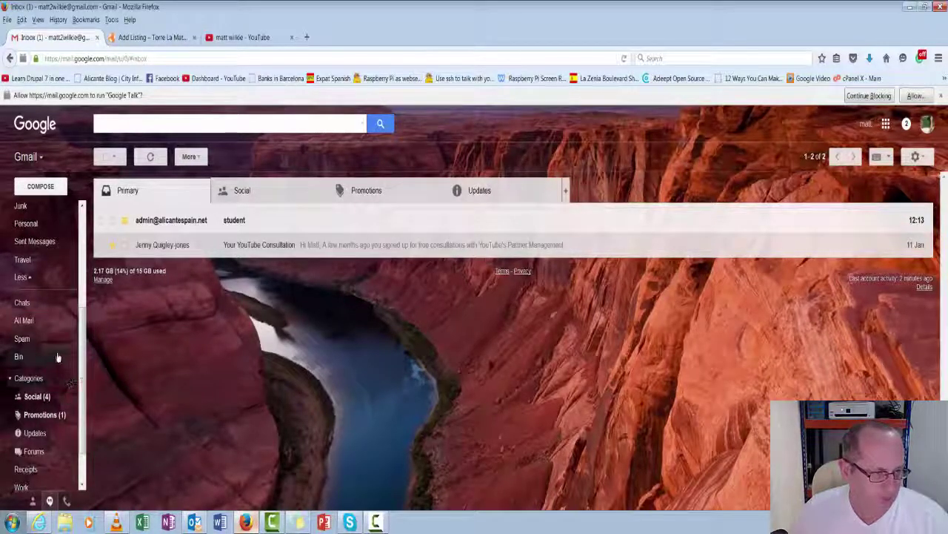
scroll(57, 356, up, 2)
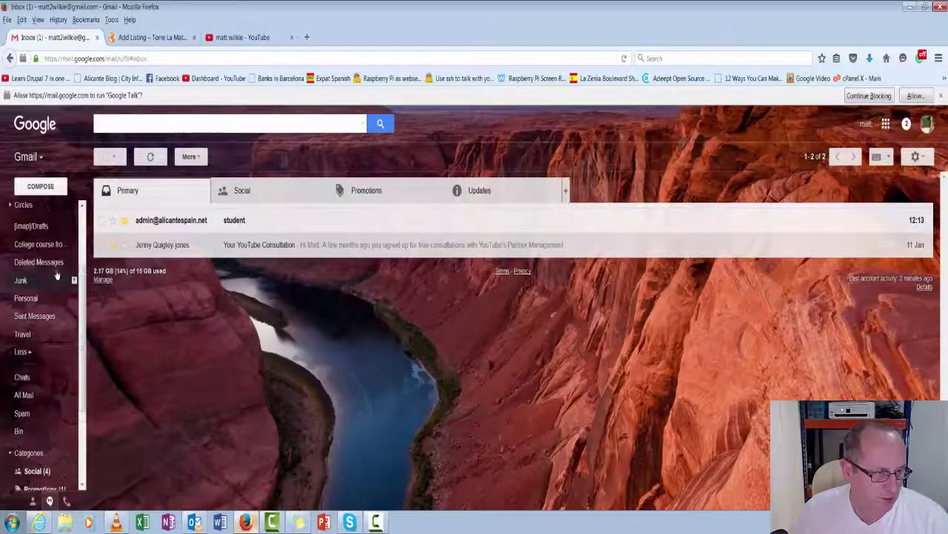
scroll(57, 275, up, 3)
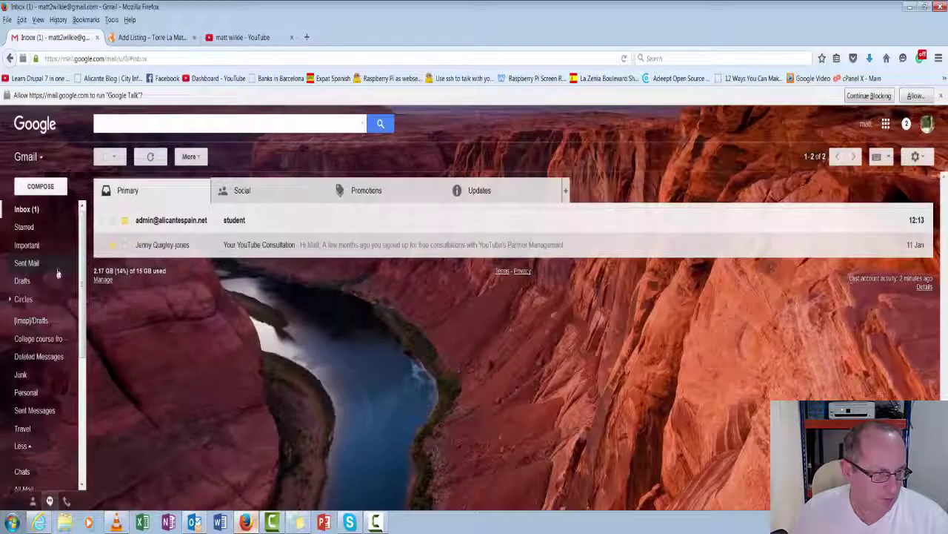
scroll(58, 281, down, 6)
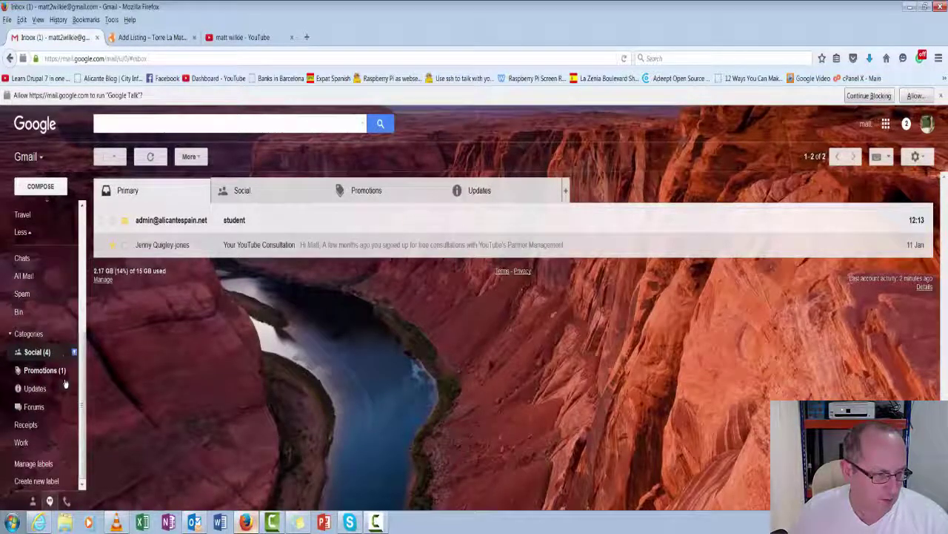
scroll(48, 333, up, 1)
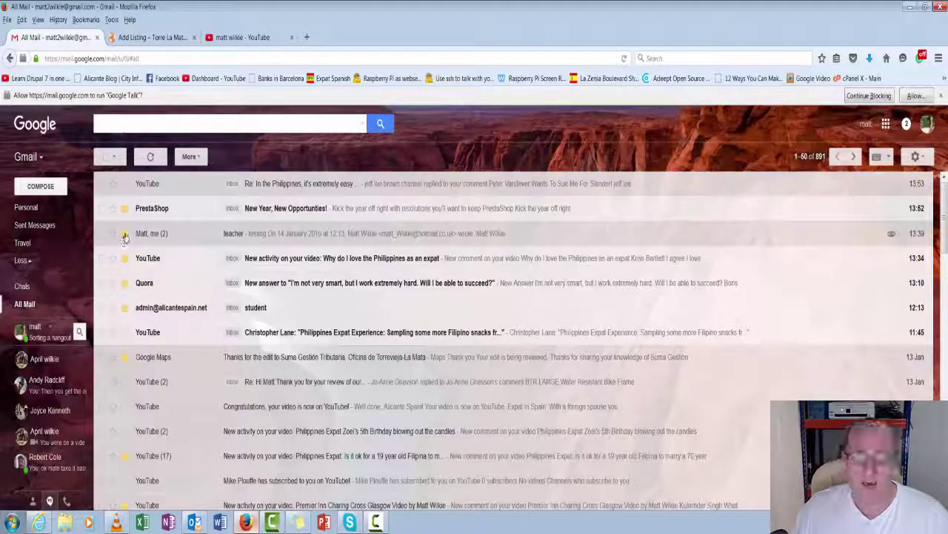
mouse_move(123, 236)
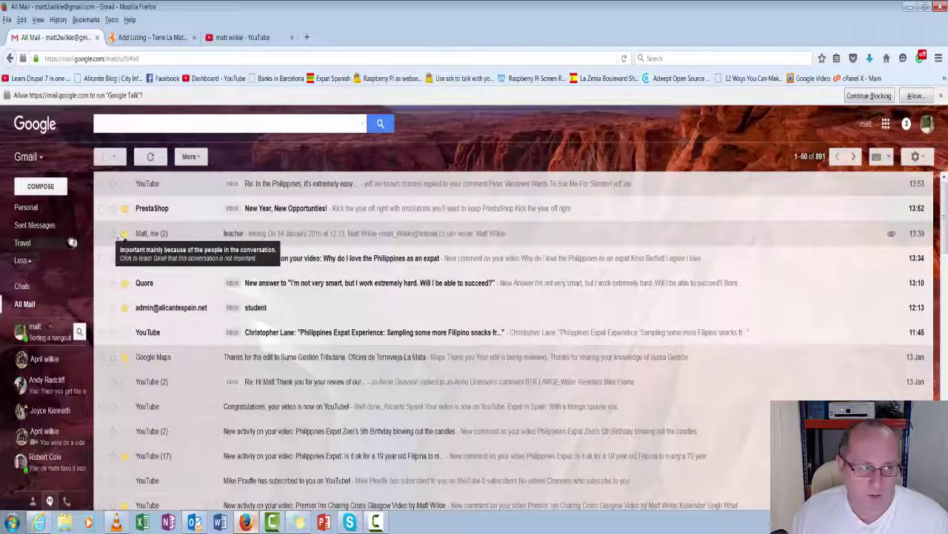
scroll(45, 252, up, 5)
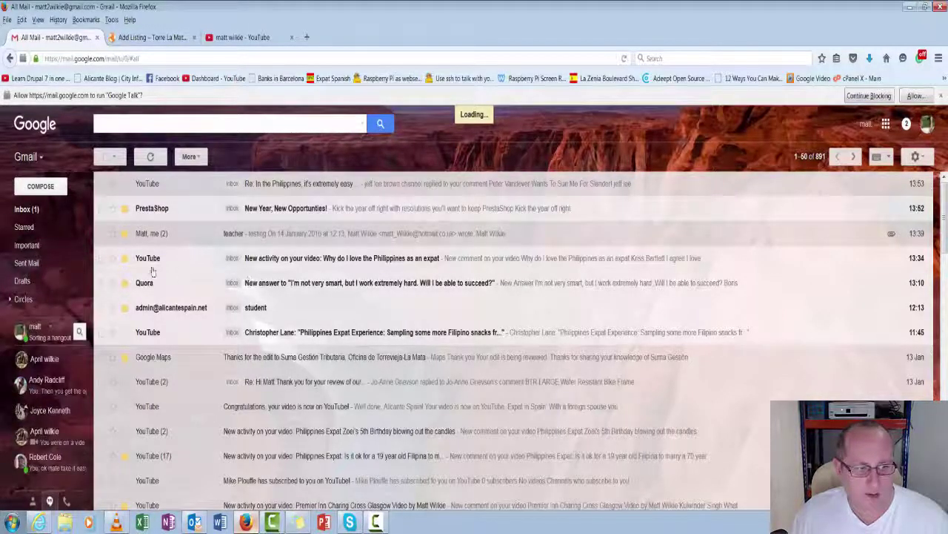
Open the "teacher" email from the Important folder and start a filter for messages like it
click(45, 245)
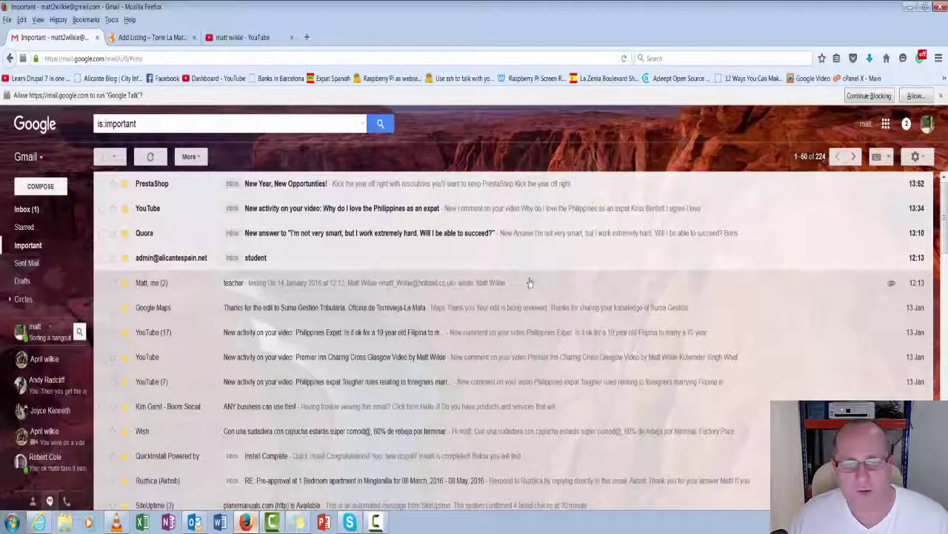
click(530, 282)
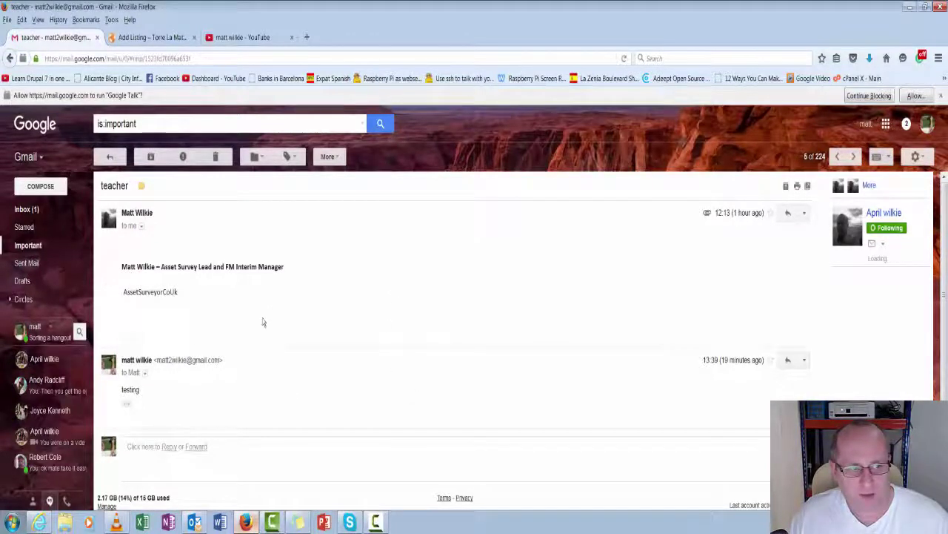
click(806, 213)
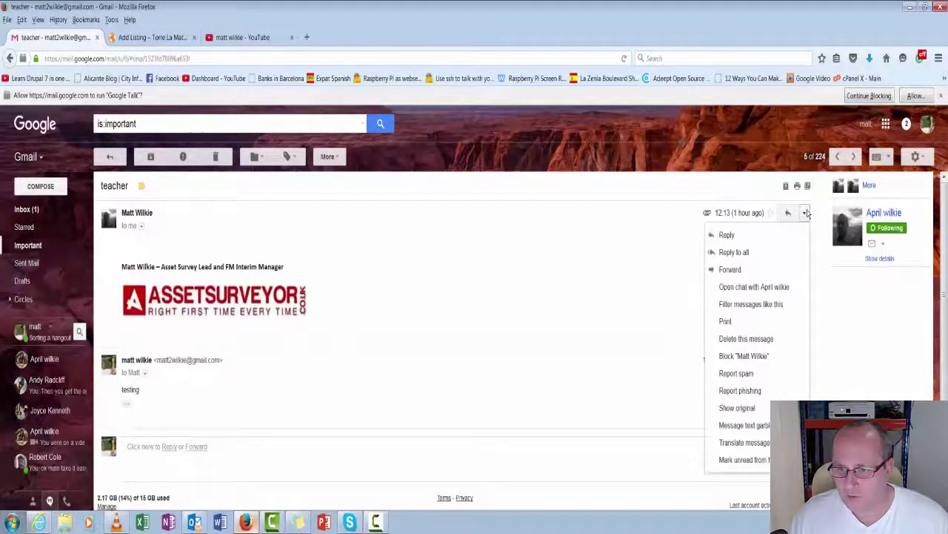
click(785, 314)
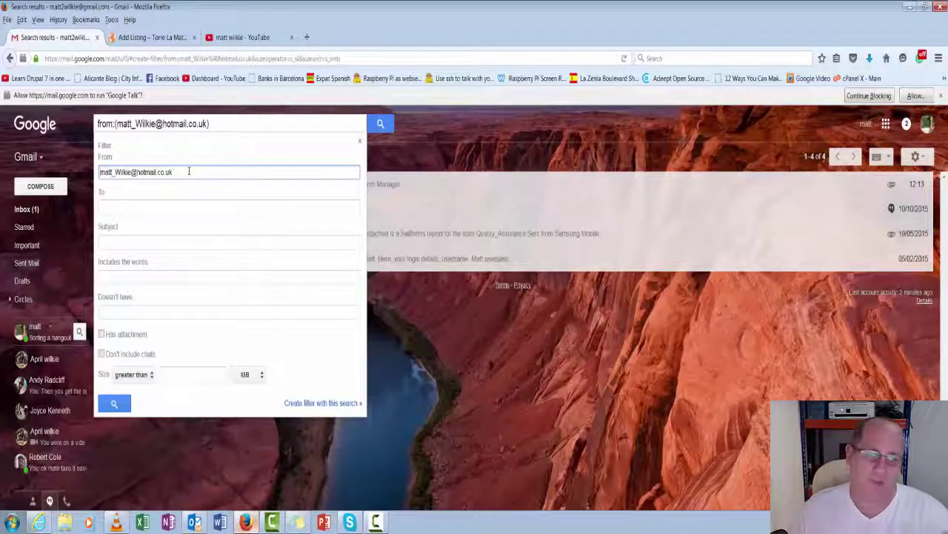
Review the filter's search criteria, keep only the prefilled sender address, and continue to the filter's actions
drag(185, 171, 100, 172)
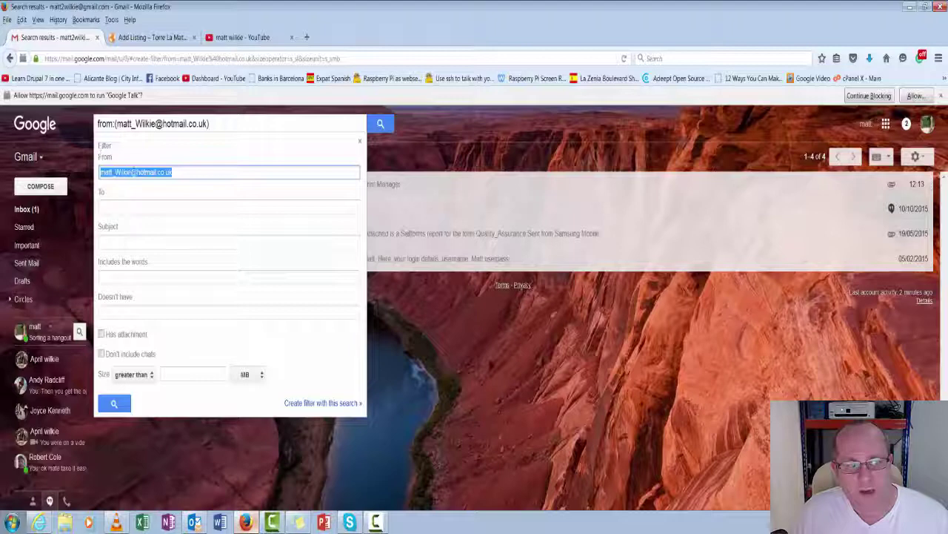
click(137, 206)
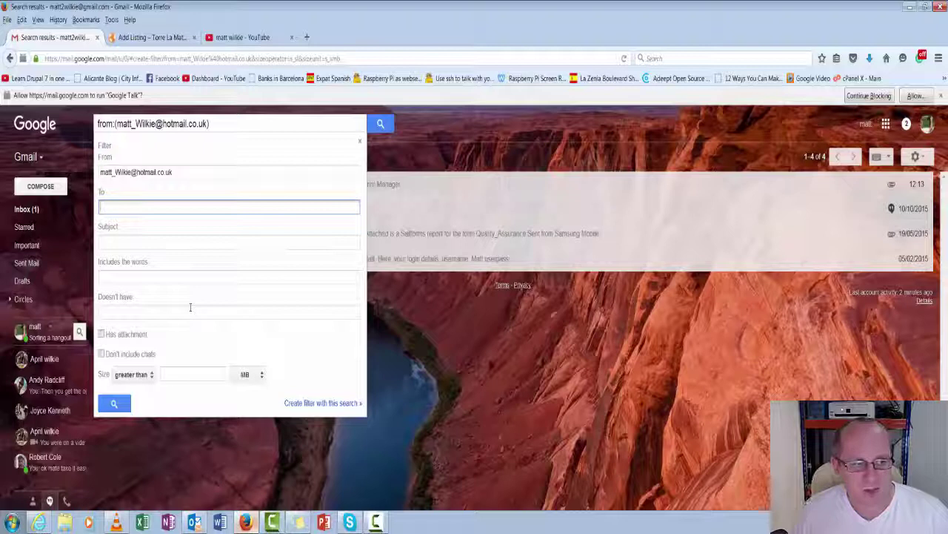
click(203, 245)
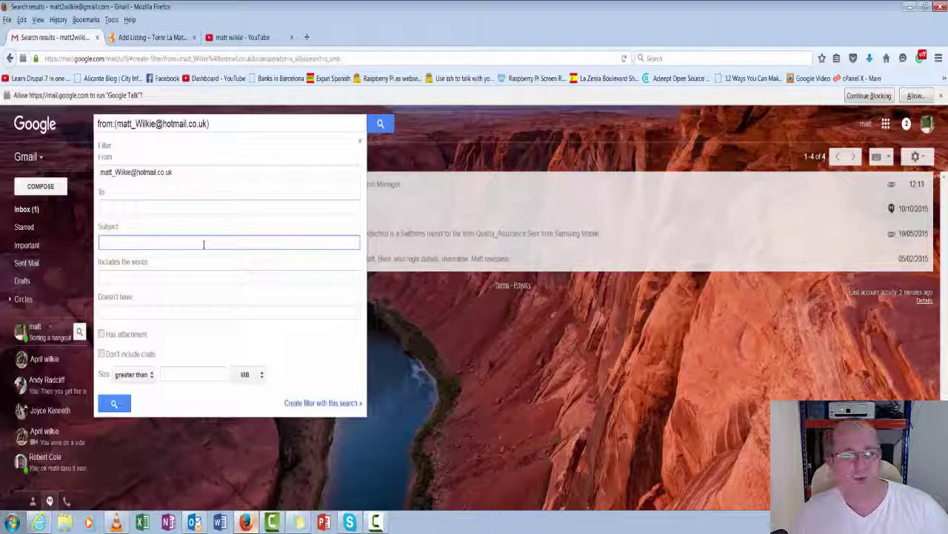
click(185, 271)
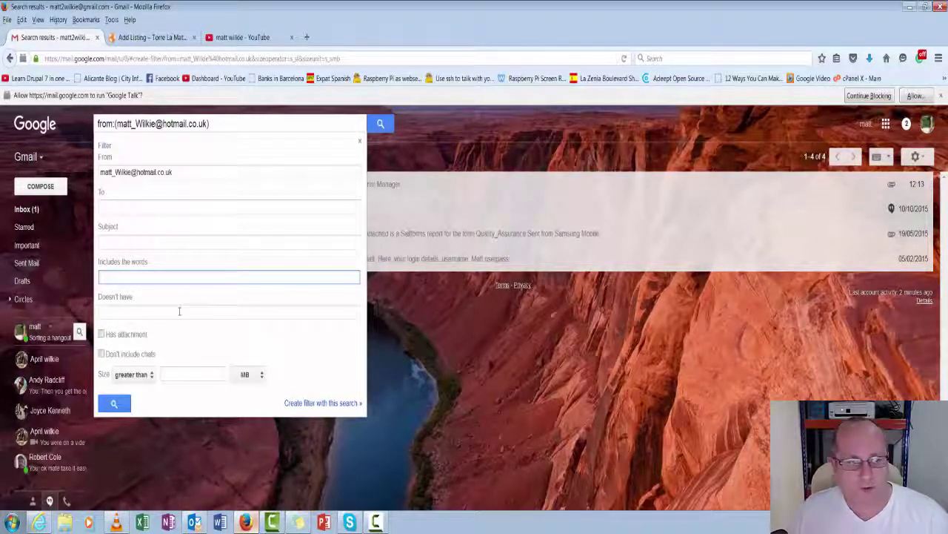
click(179, 312)
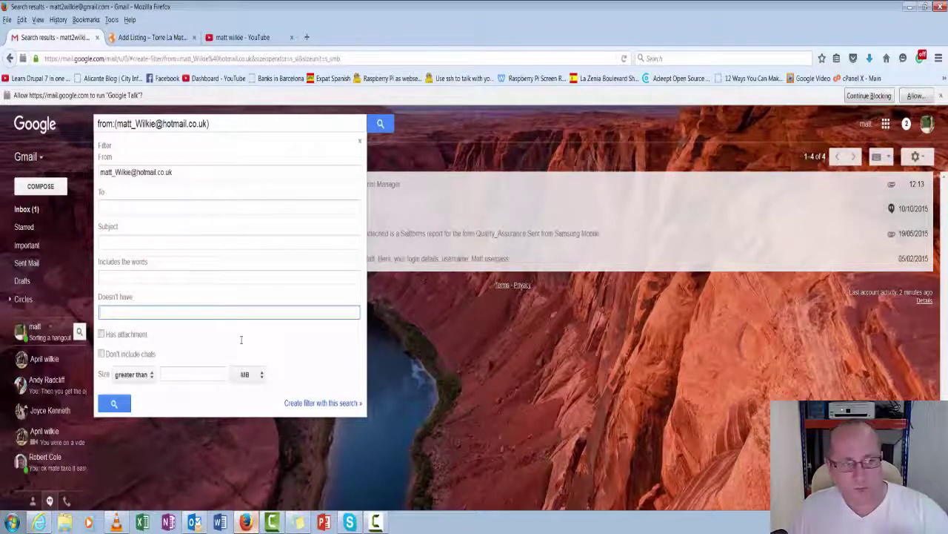
click(175, 172)
drag(175, 172, 101, 172)
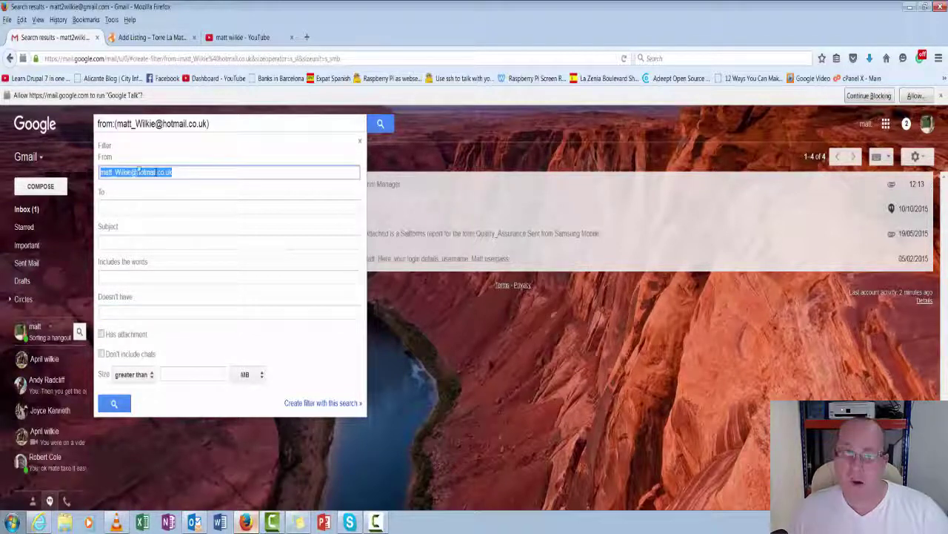
click(317, 404)
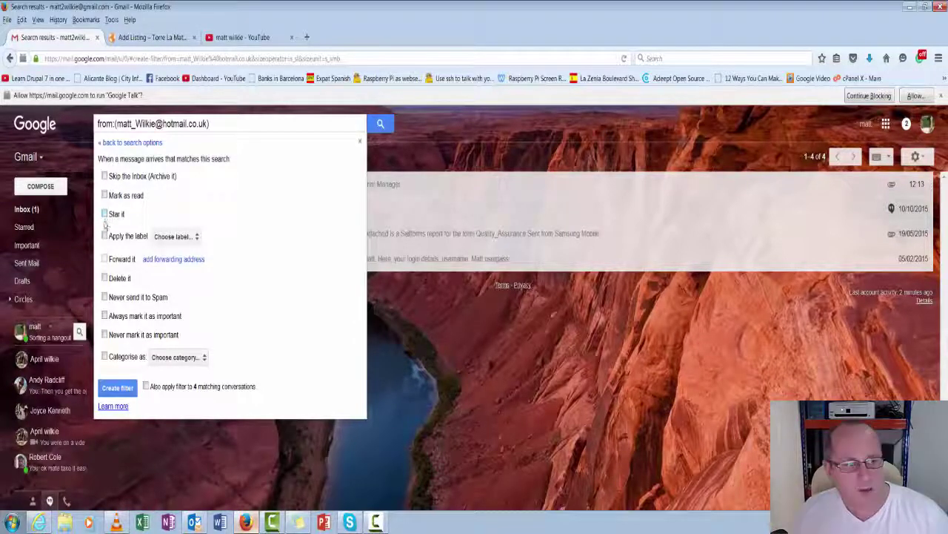
click(105, 236)
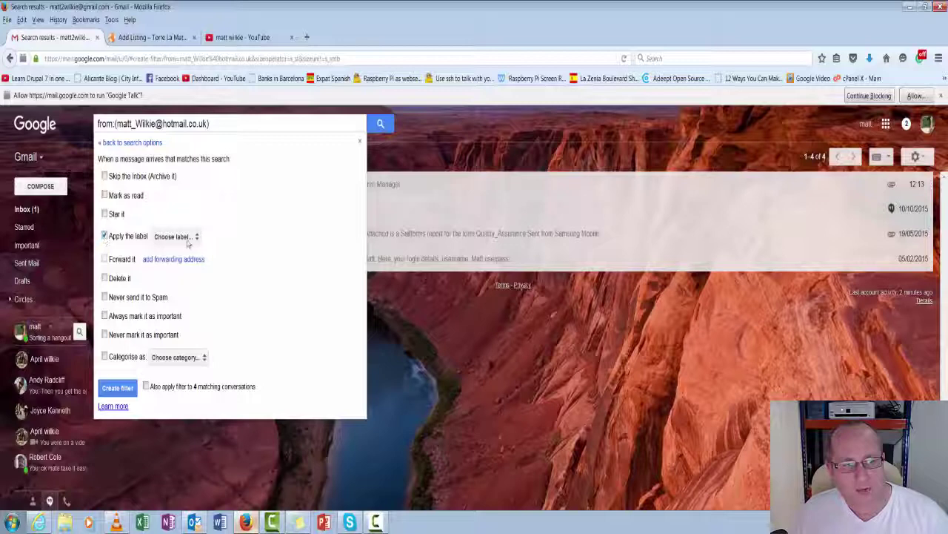
click(186, 237)
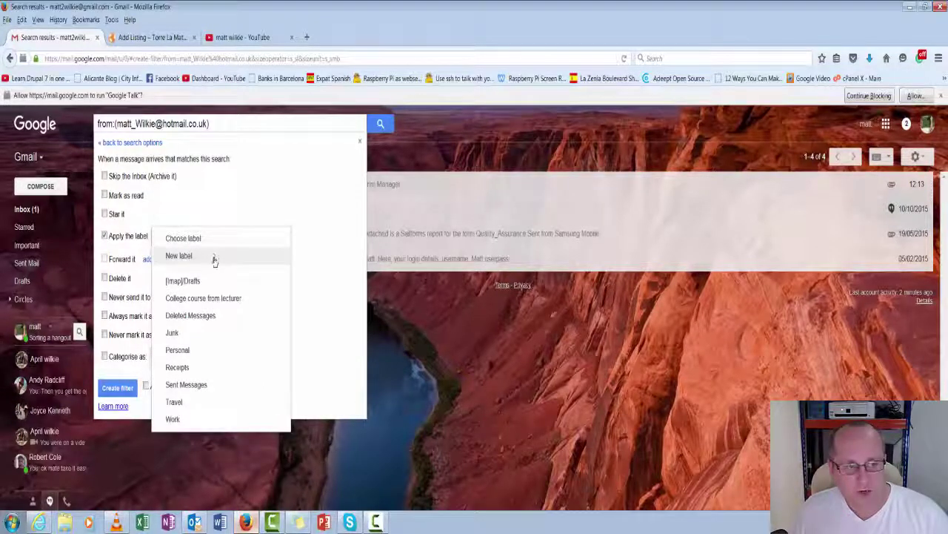
click(213, 256)
click(439, 295)
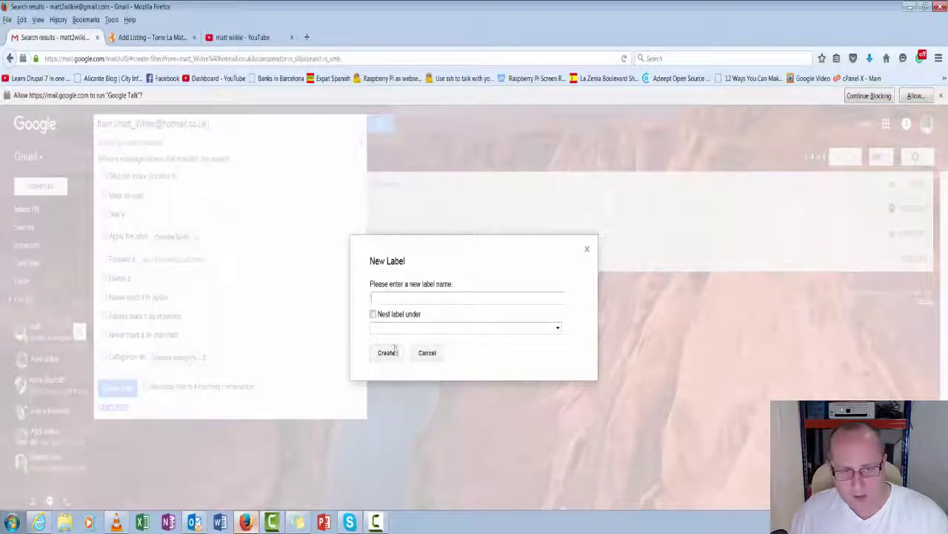
click(586, 250)
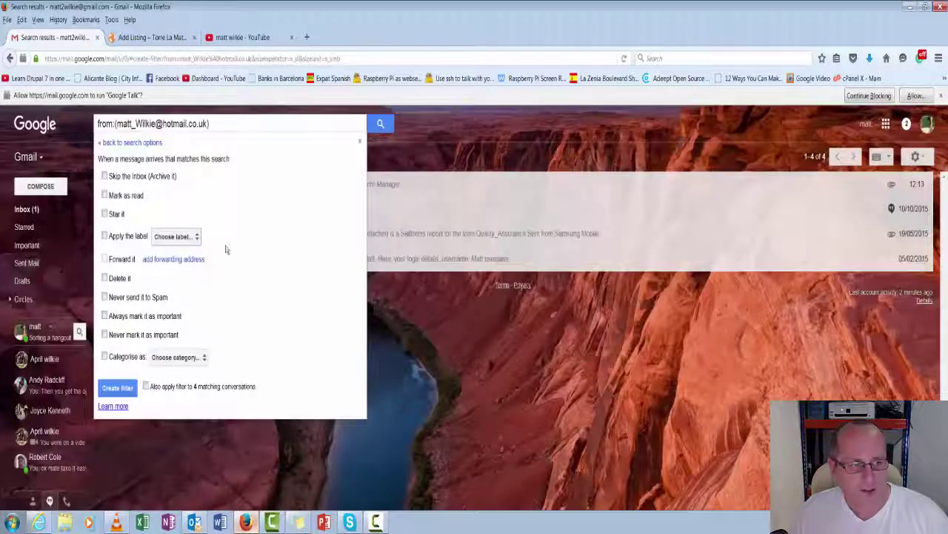
Create the filter with the label "College course from lecturer", also applying it to the existing matching conversations
click(197, 239)
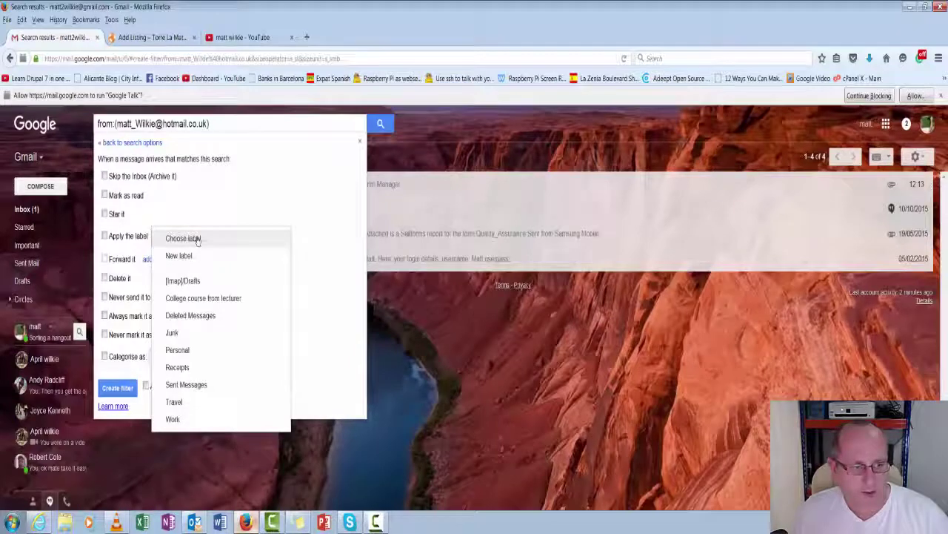
click(248, 298)
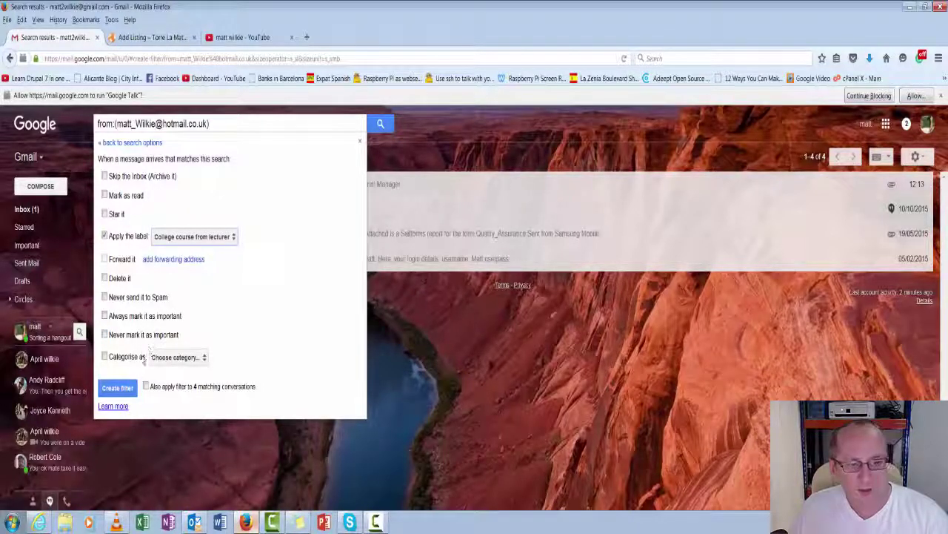
click(161, 358)
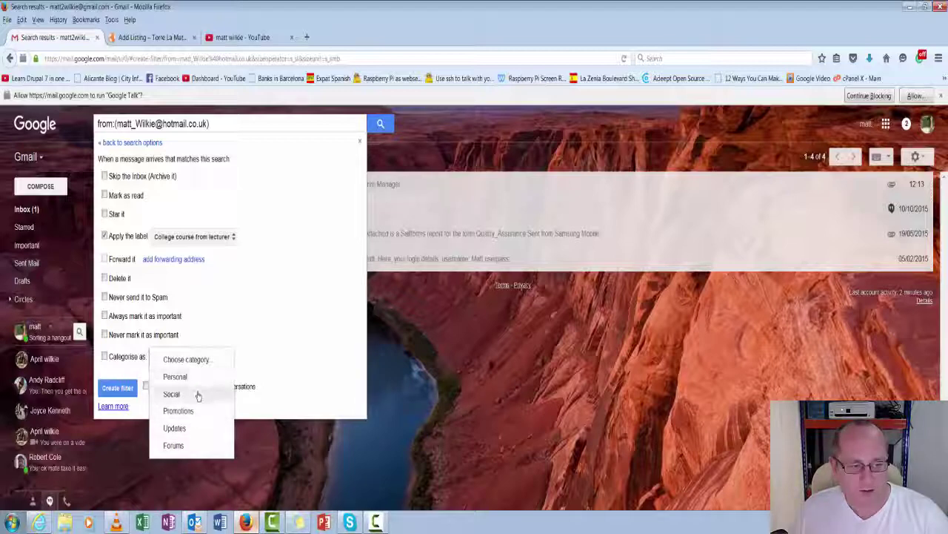
click(271, 322)
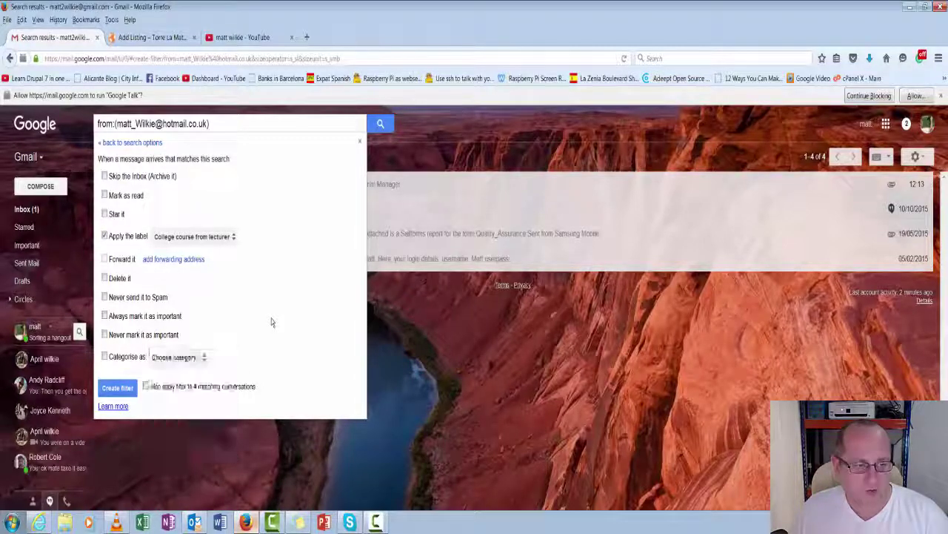
click(146, 386)
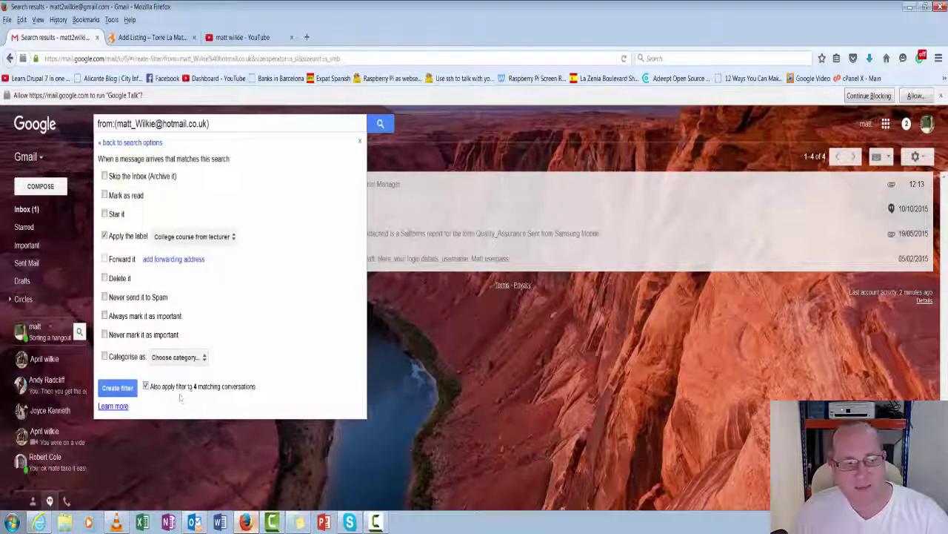
click(121, 391)
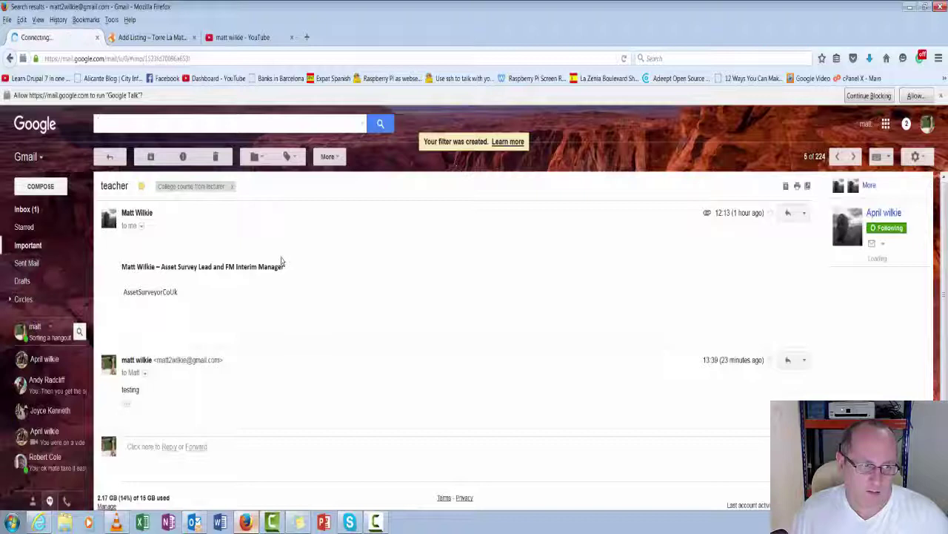
View the messages under the "College course from lecturer" label and return to the inbox
mouse_move(69, 294)
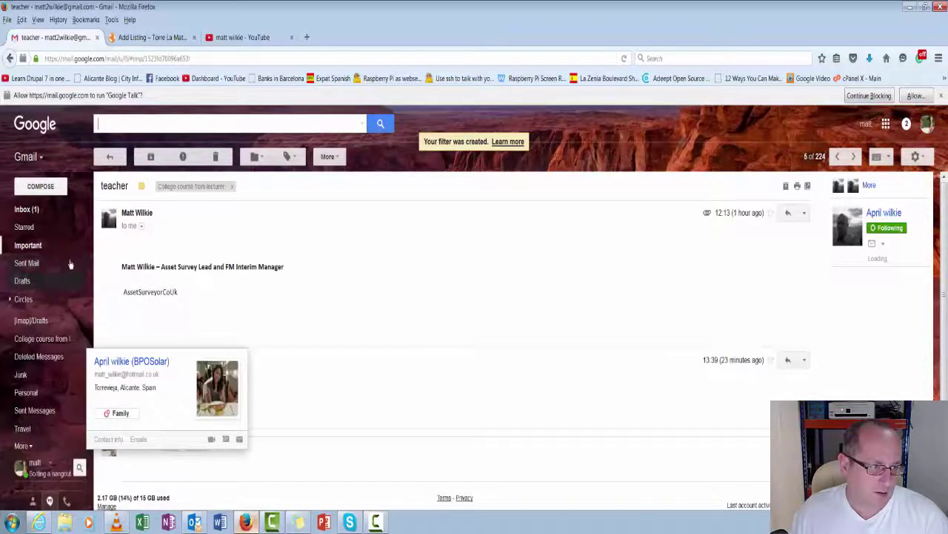
click(62, 339)
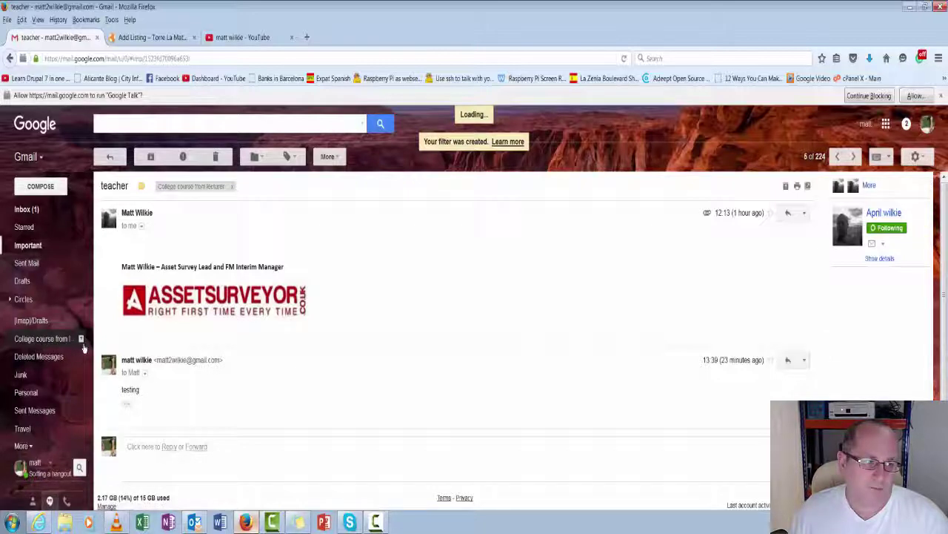
click(70, 339)
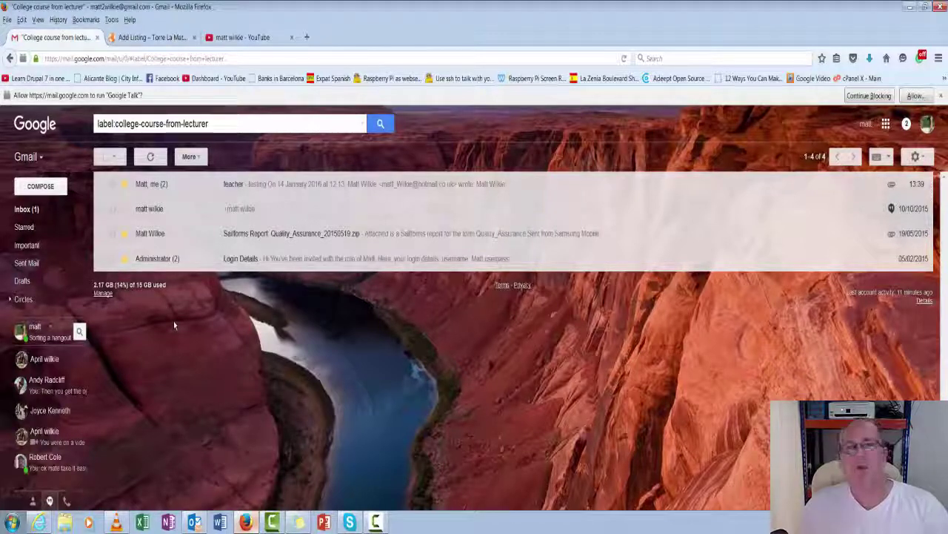
click(33, 210)
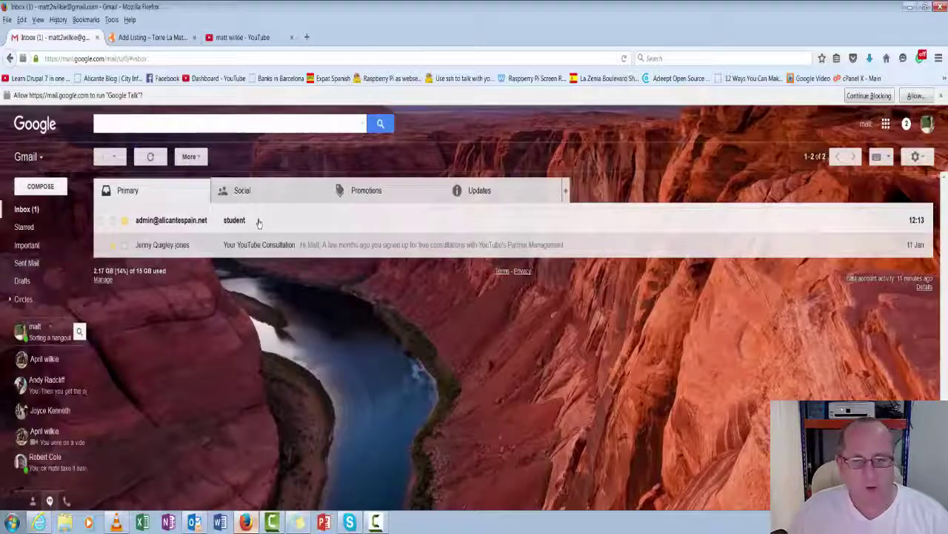
Open the "student" email from the inbox, start a filter for messages like it, and continue to the filter's actions with only the prefilled sender
click(259, 220)
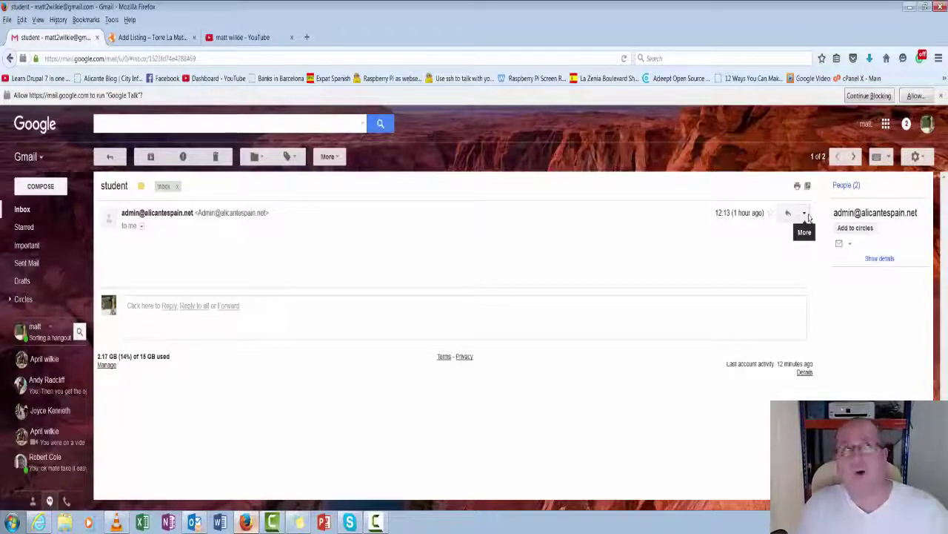
click(805, 214)
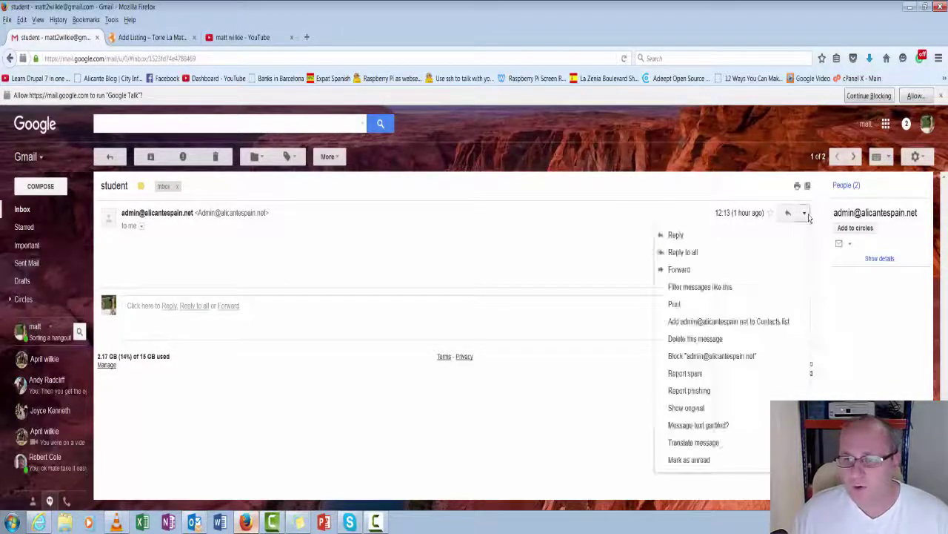
click(728, 289)
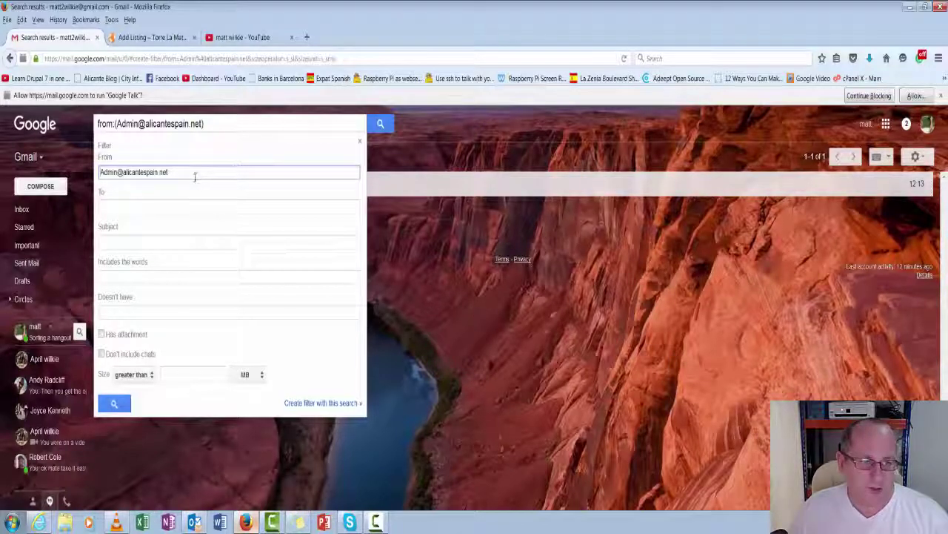
click(140, 208)
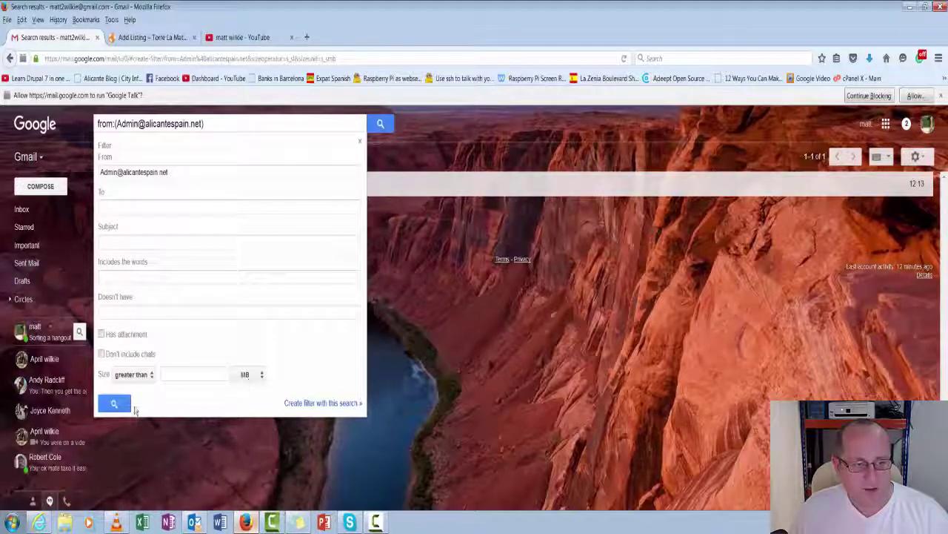
click(318, 402)
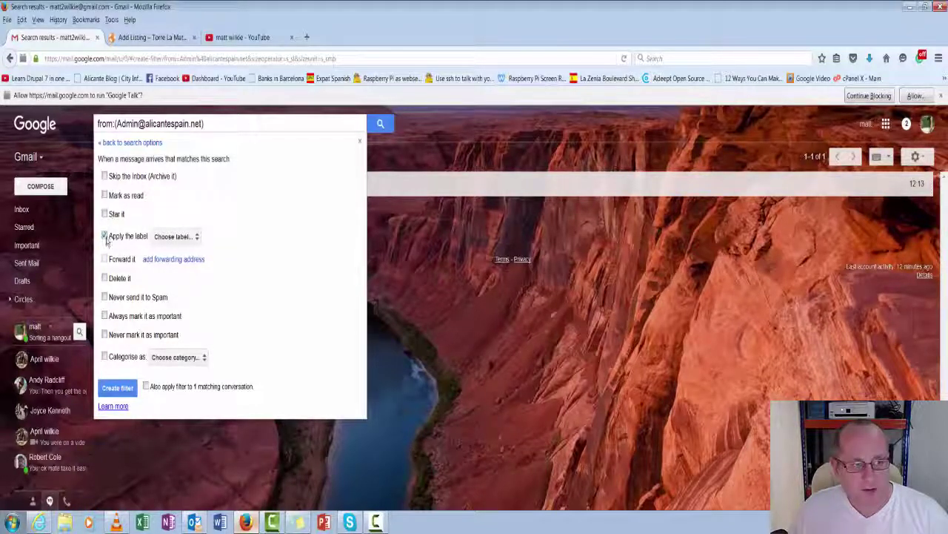
Create a new label "Student emails" nested under "College course from lecturer" for the filter to apply
click(176, 237)
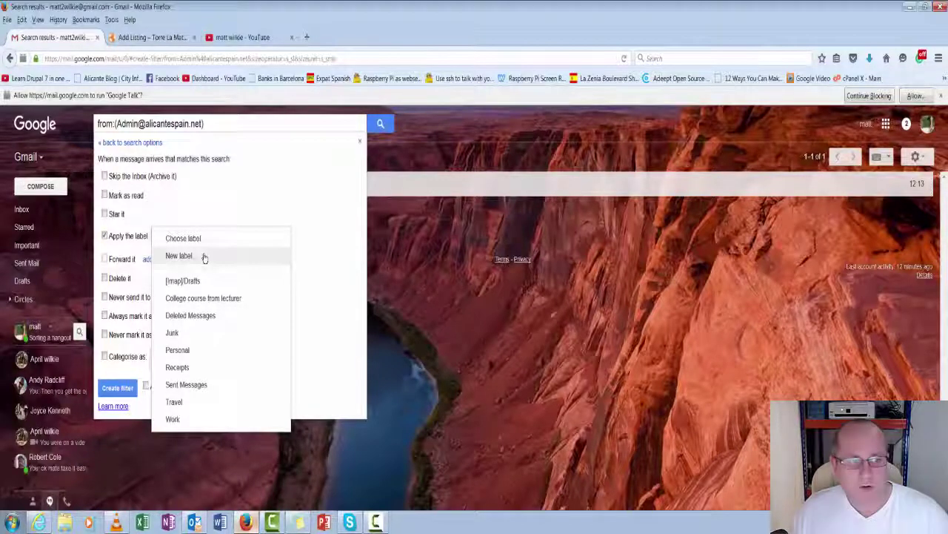
click(179, 256)
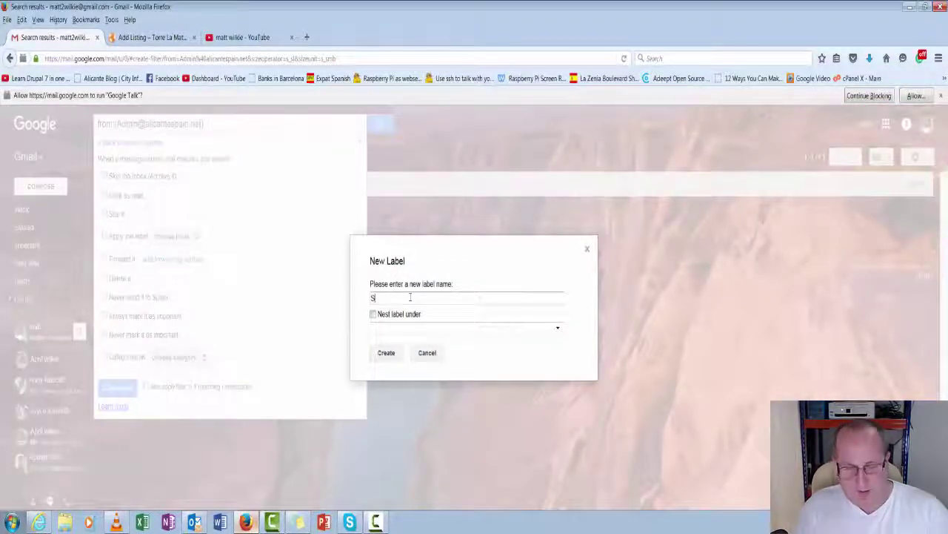
text(Student emails)
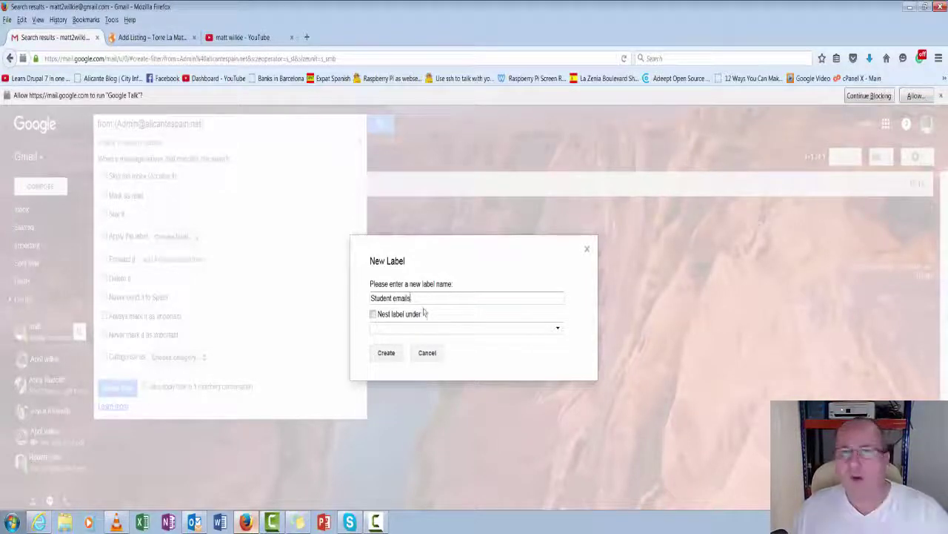
click(373, 314)
click(443, 328)
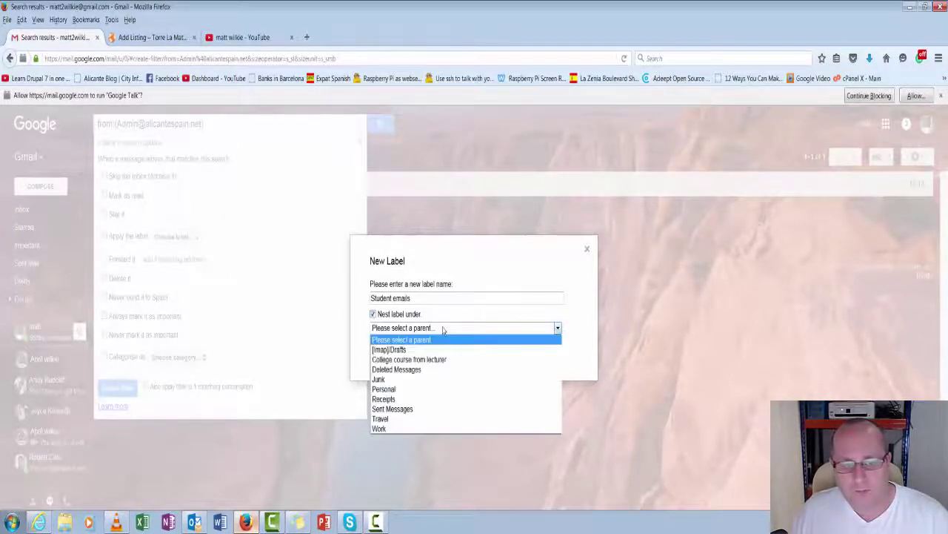
click(443, 360)
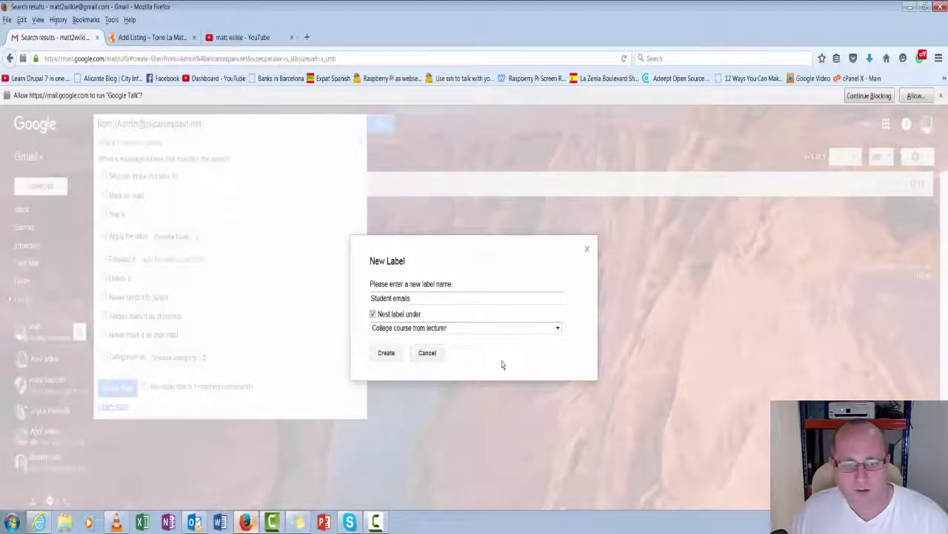
click(389, 353)
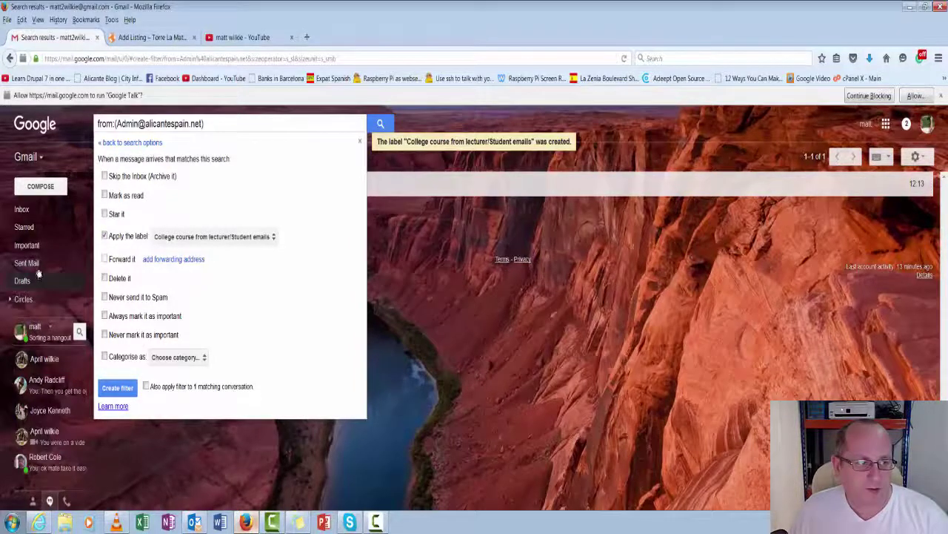
Expand the "College course from lecturer" label and compare its messages with those under its "Student emails" sublabel
mouse_move(25, 246)
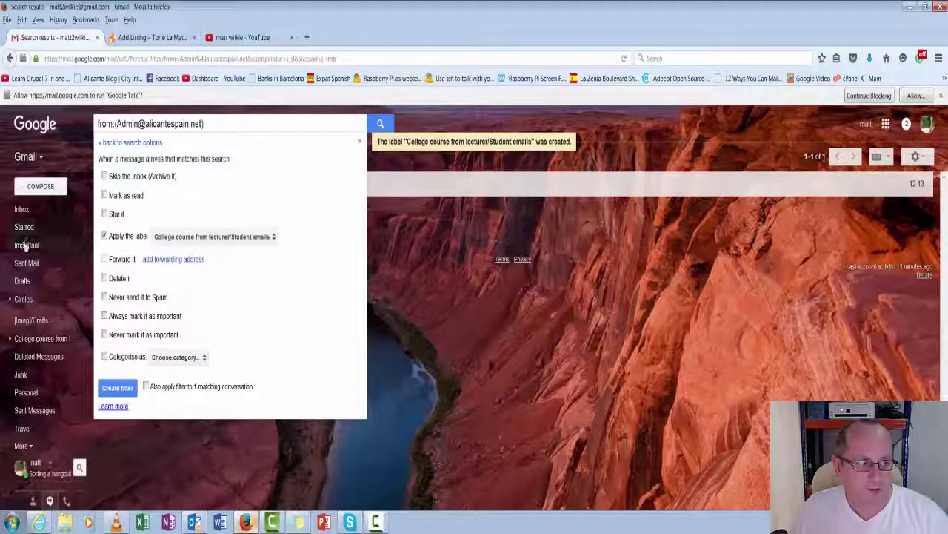
click(10, 339)
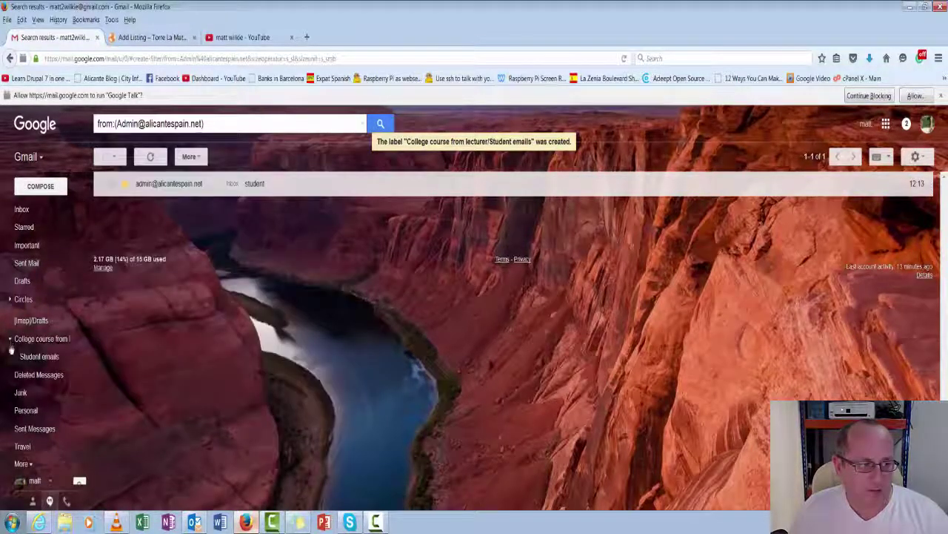
click(60, 360)
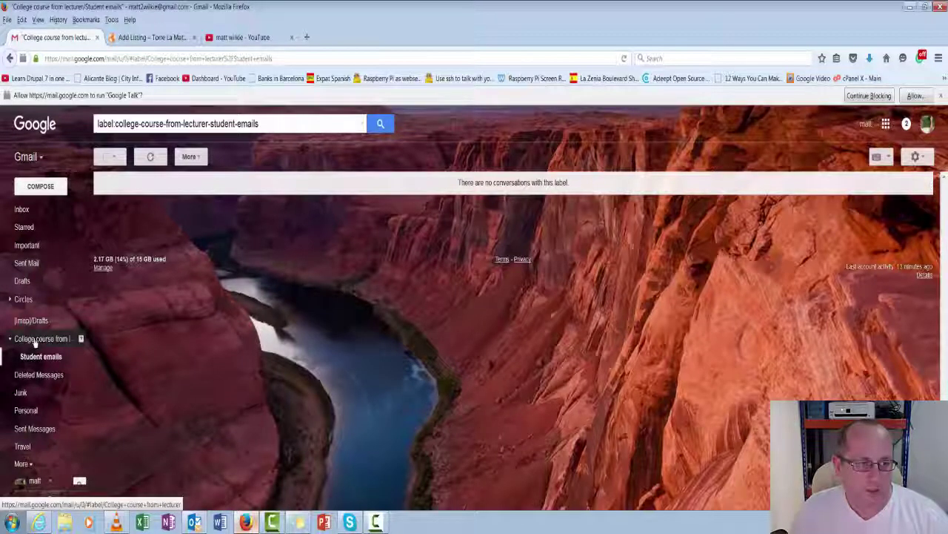
click(35, 341)
click(42, 357)
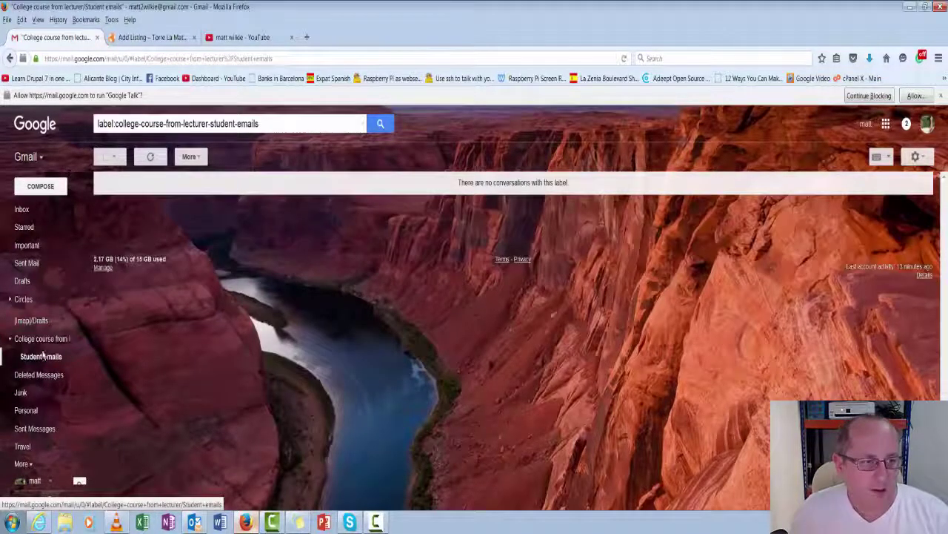
click(37, 339)
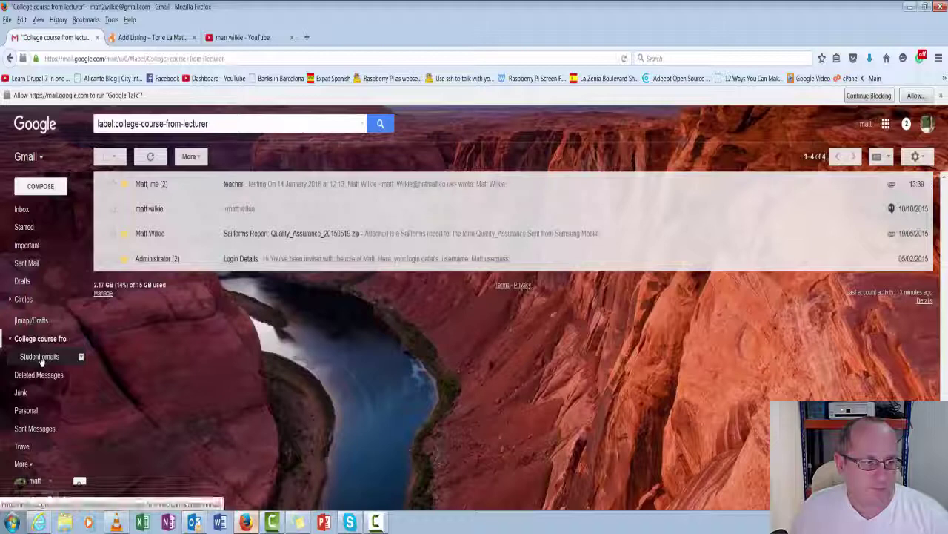
click(41, 357)
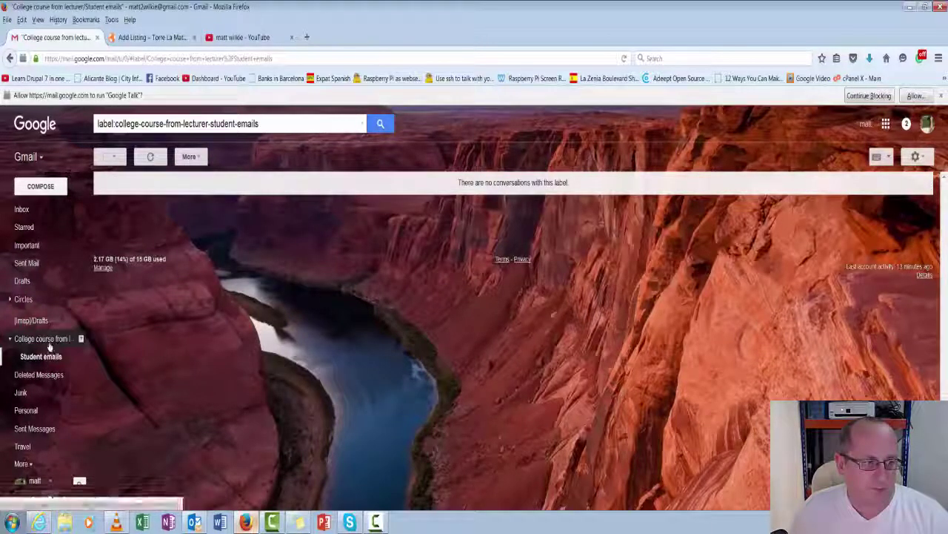
Reopen the "student" email from the inbox and add its sender to the contacts list
click(30, 209)
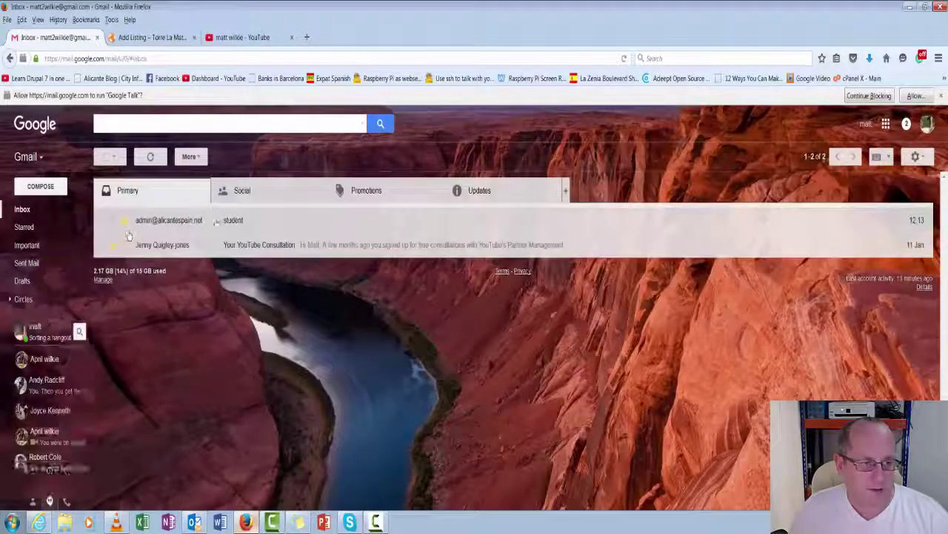
click(290, 222)
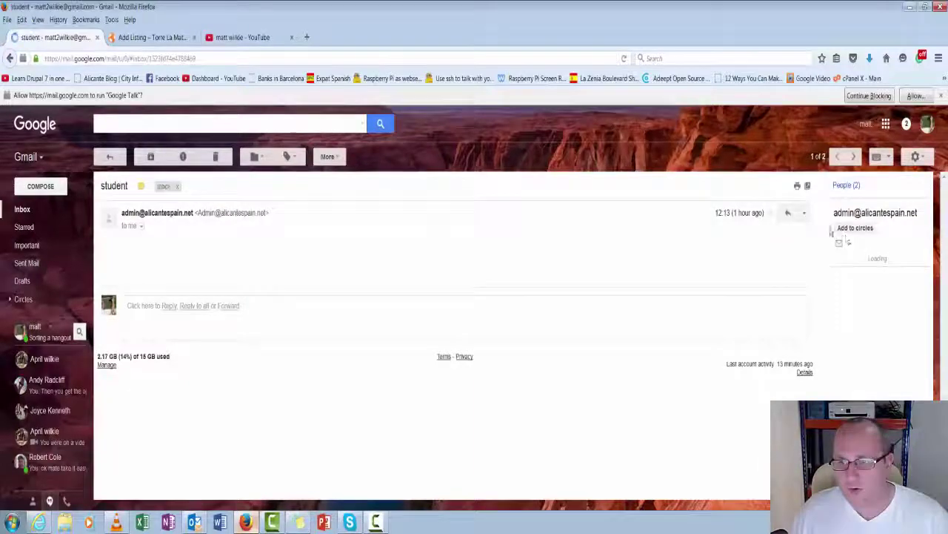
click(804, 214)
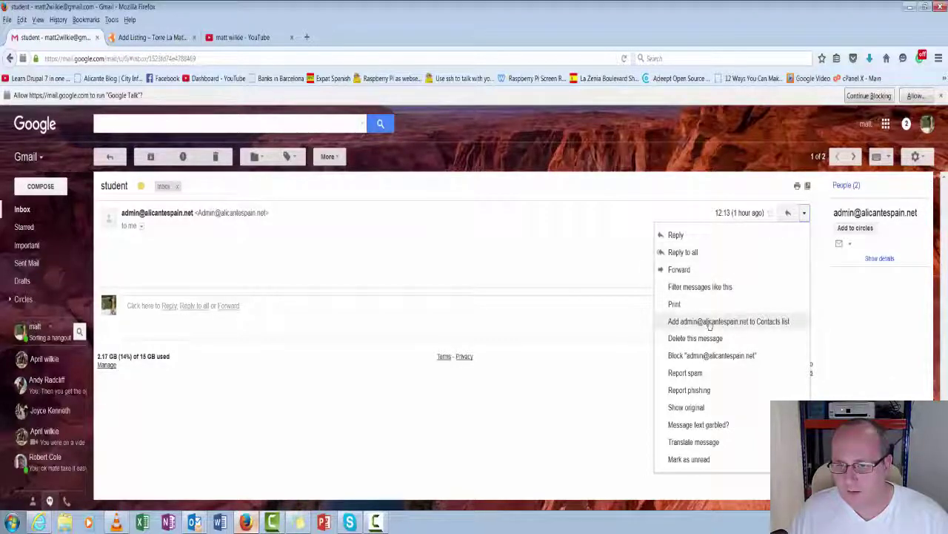
click(709, 323)
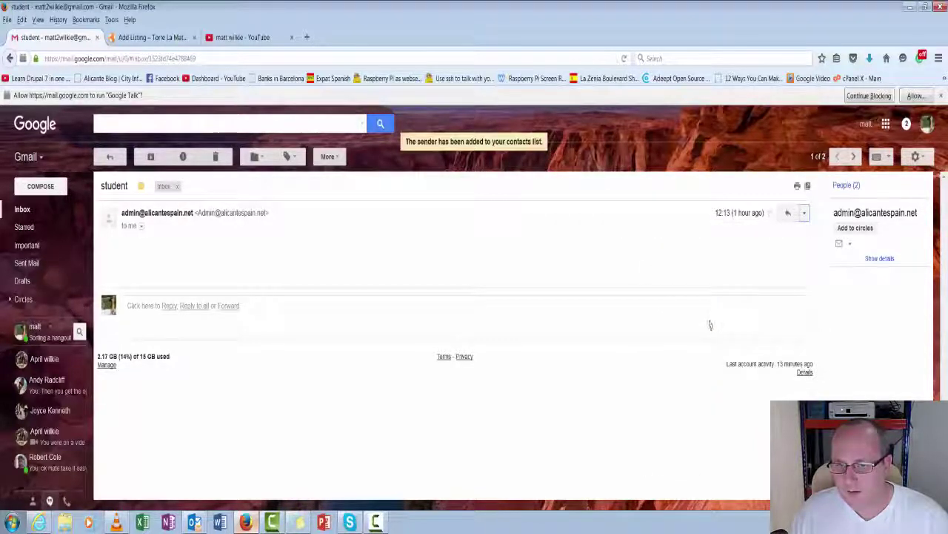
Start a filter for messages like the "student" email, keep the prefilled sender address, and continue to the filter's actions
click(805, 215)
click(755, 286)
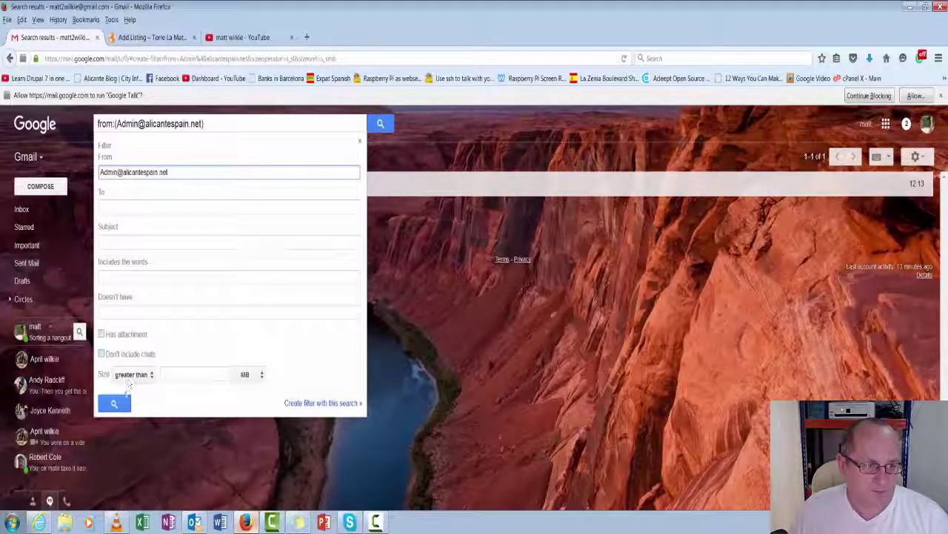
click(303, 402)
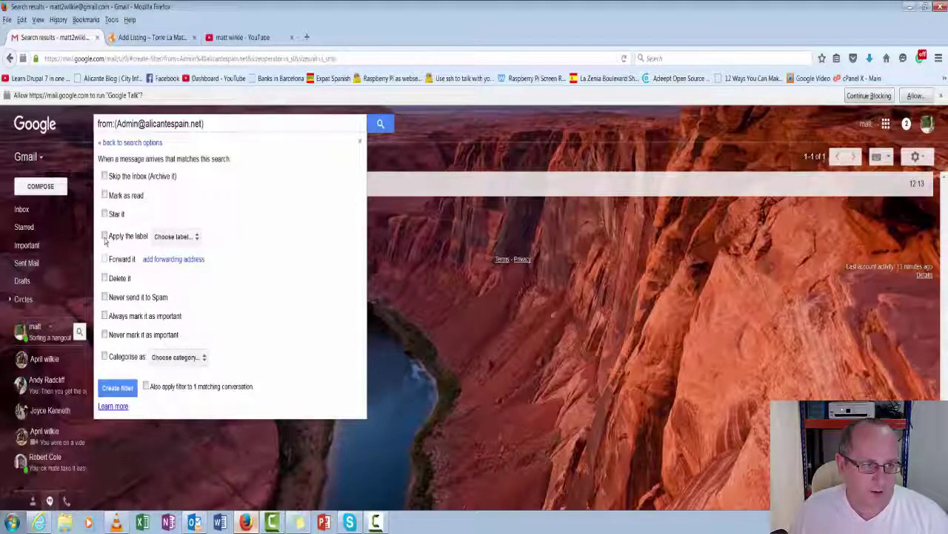
Create the filter with the label "College course from lecturer/Student emails", also applying it to the existing matching conversation
click(105, 237)
click(196, 238)
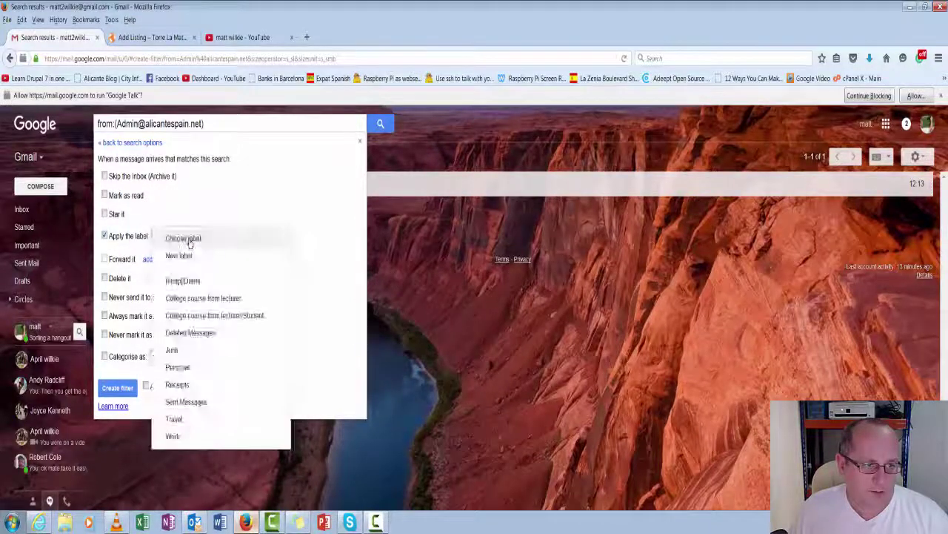
click(238, 315)
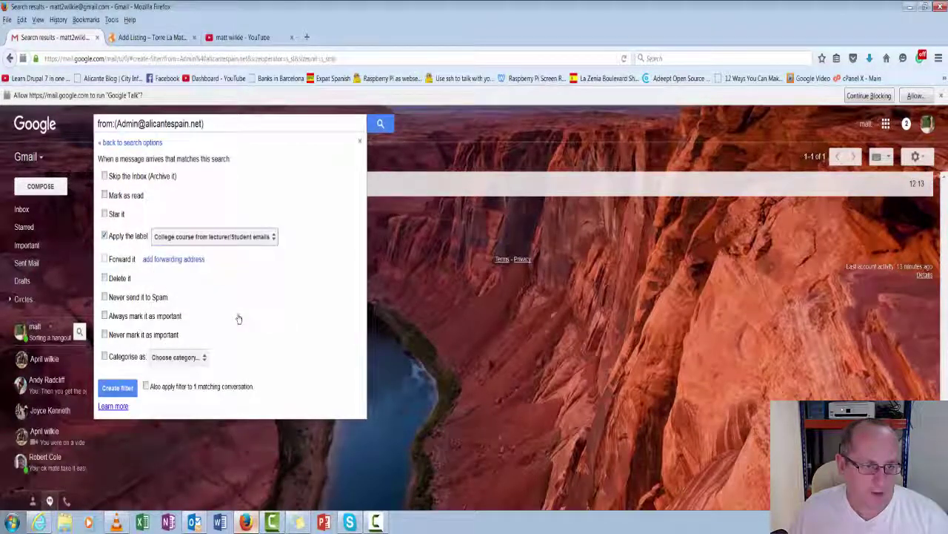
click(146, 386)
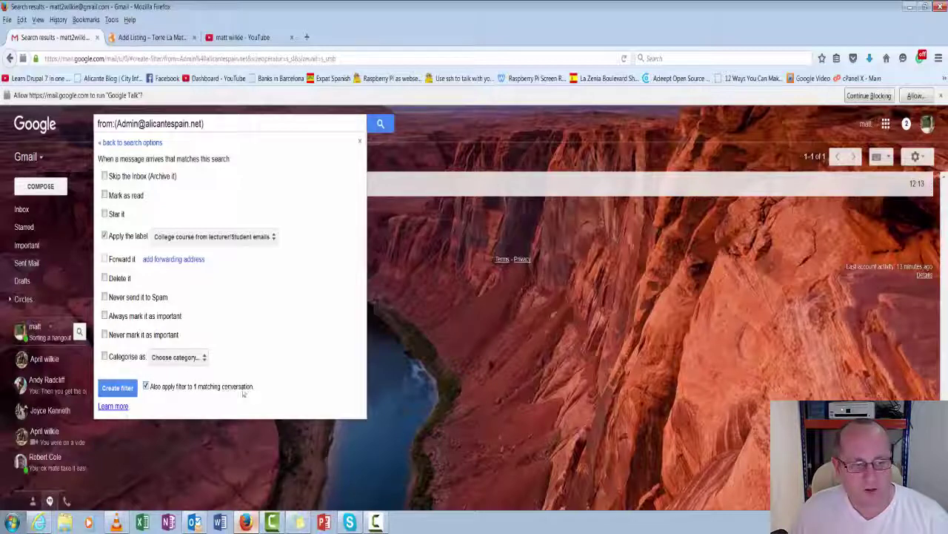
click(119, 387)
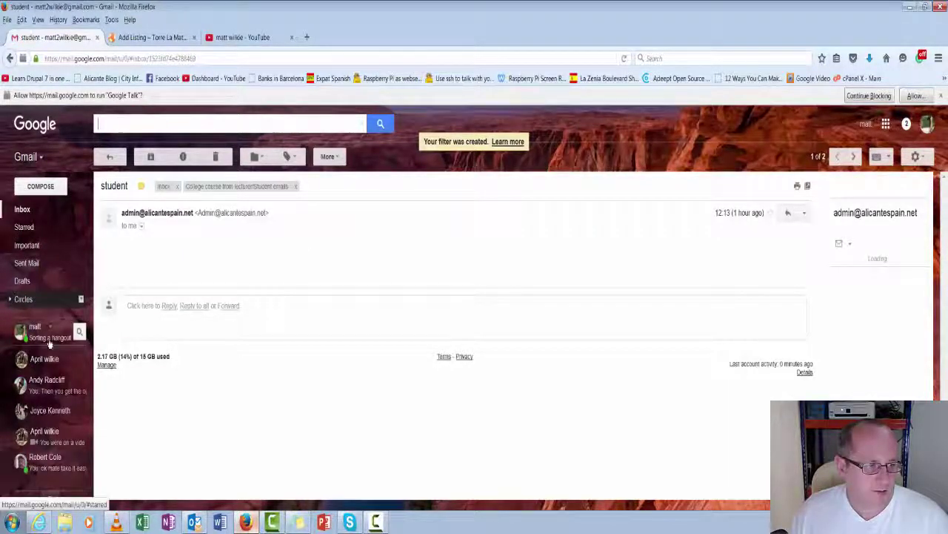
View the messages under the "College course from lecturer" label and its "Student emails" sublabel to check the new filter
mouse_move(43, 350)
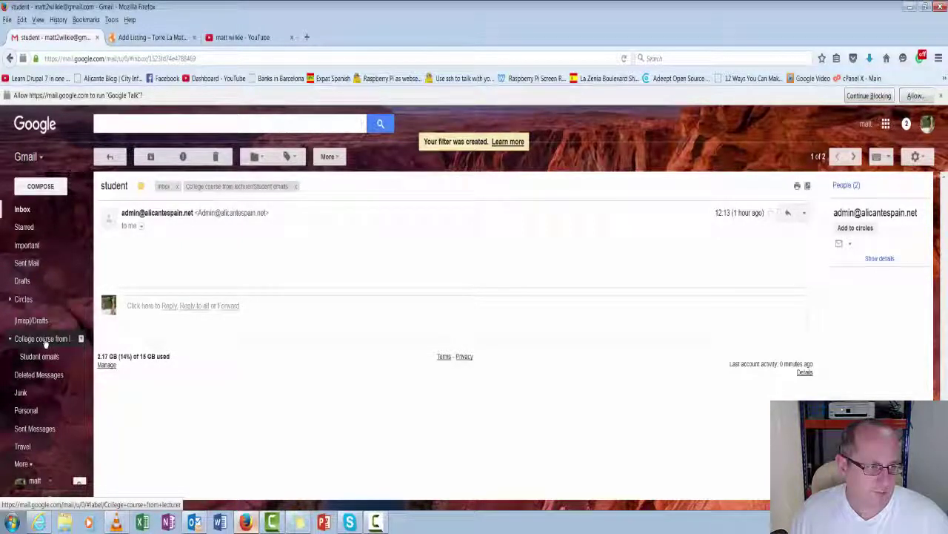
click(41, 338)
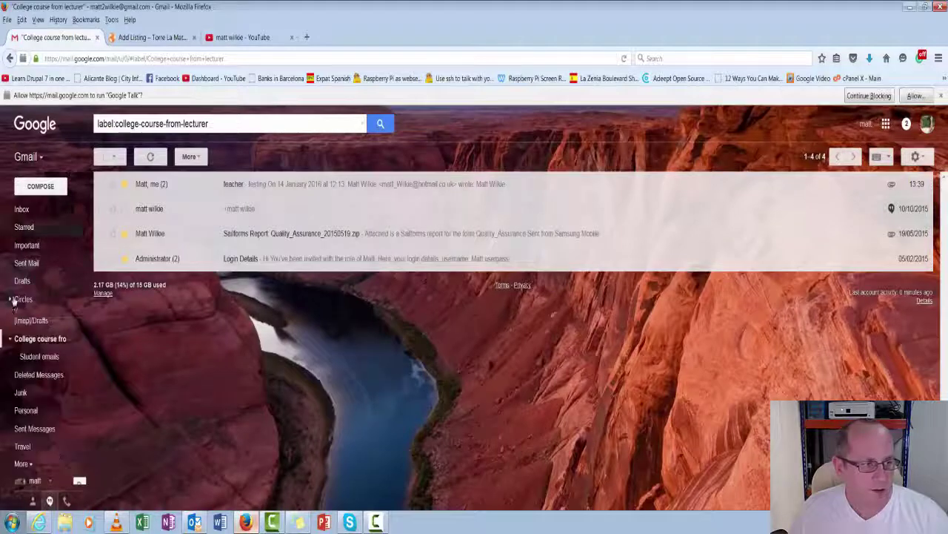
click(51, 365)
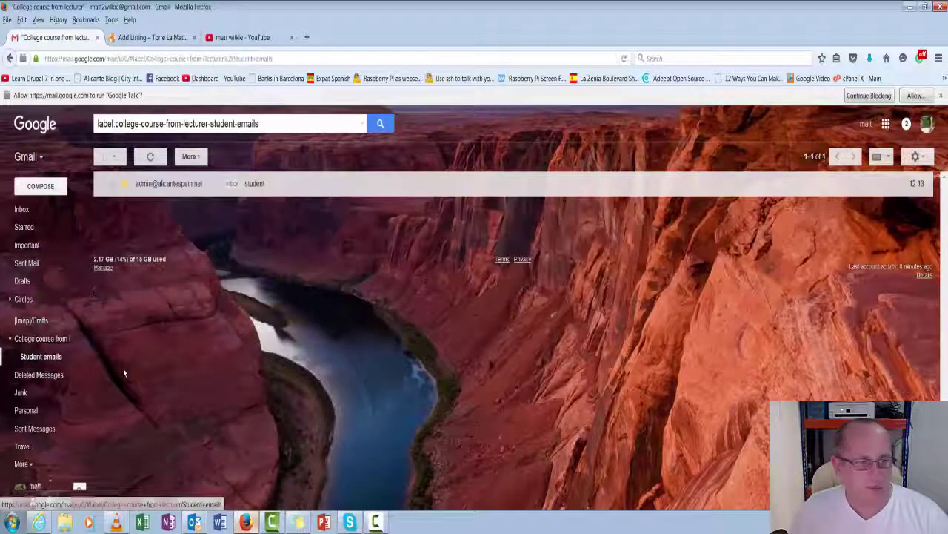